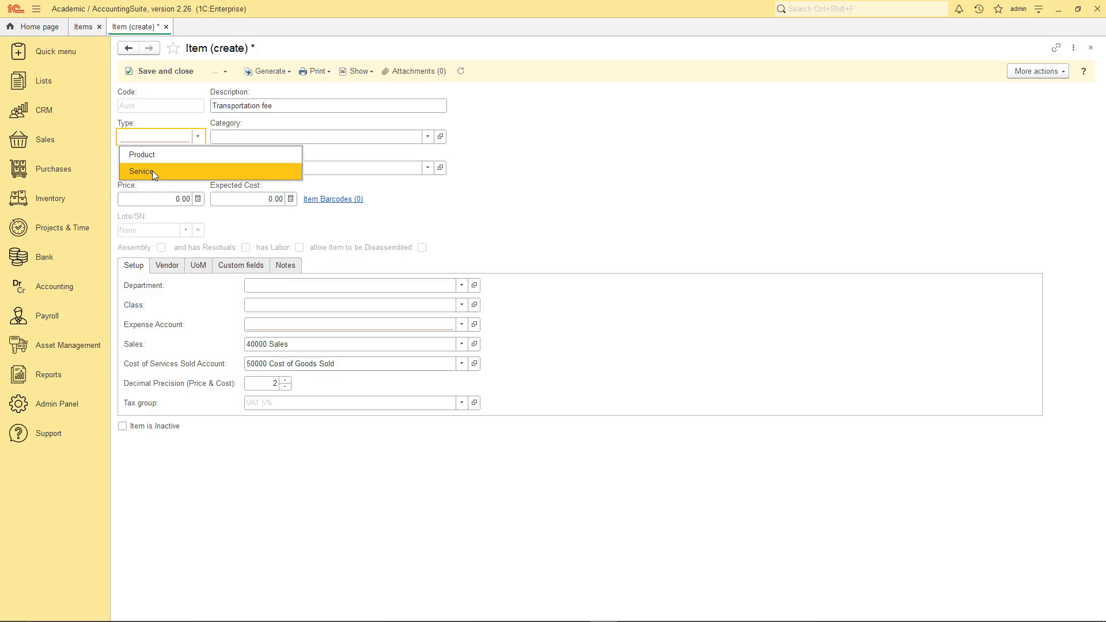
# - Make the Transportation fee item a Service with landed cost allocated By Amount, and save it
pyautogui.click(145, 172)
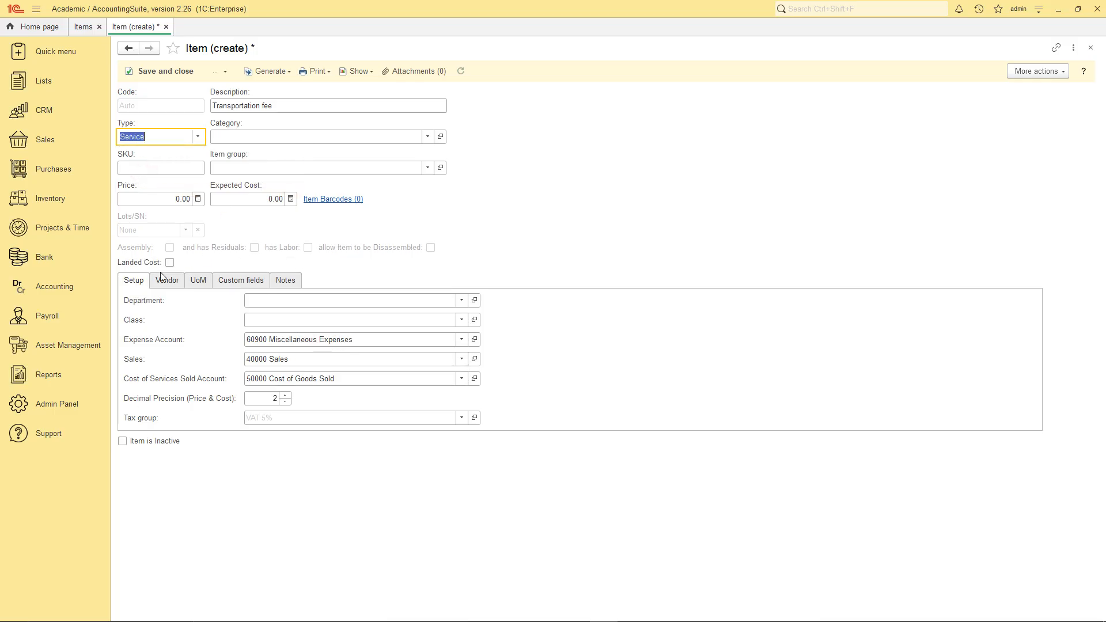
pyautogui.click(170, 264)
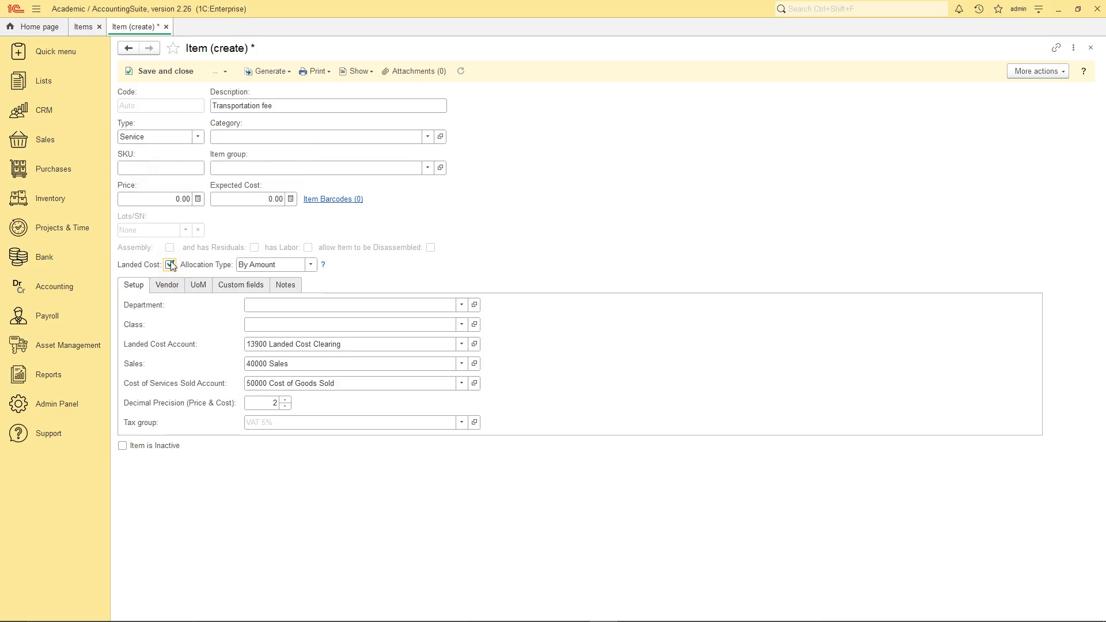
pyautogui.click(309, 265)
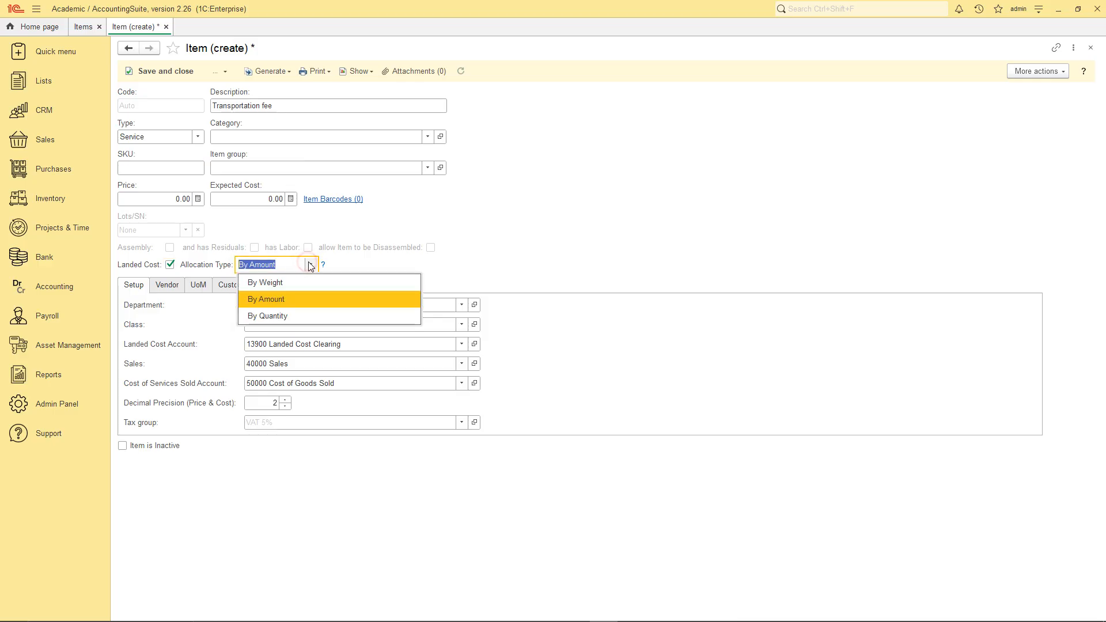
pyautogui.click(282, 303)
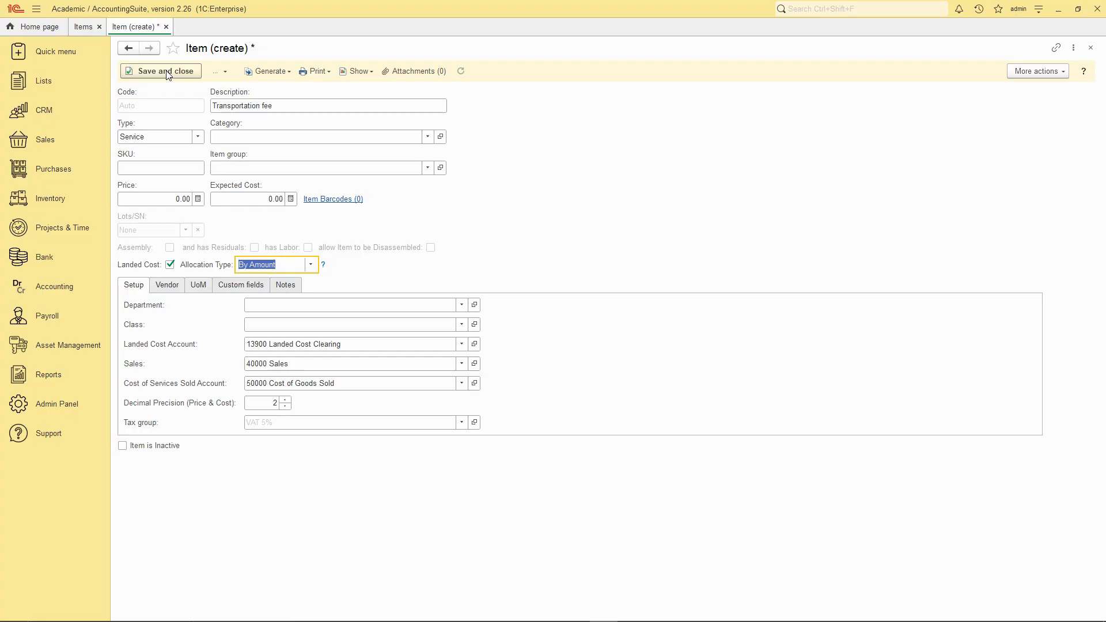
pyautogui.click(166, 72)
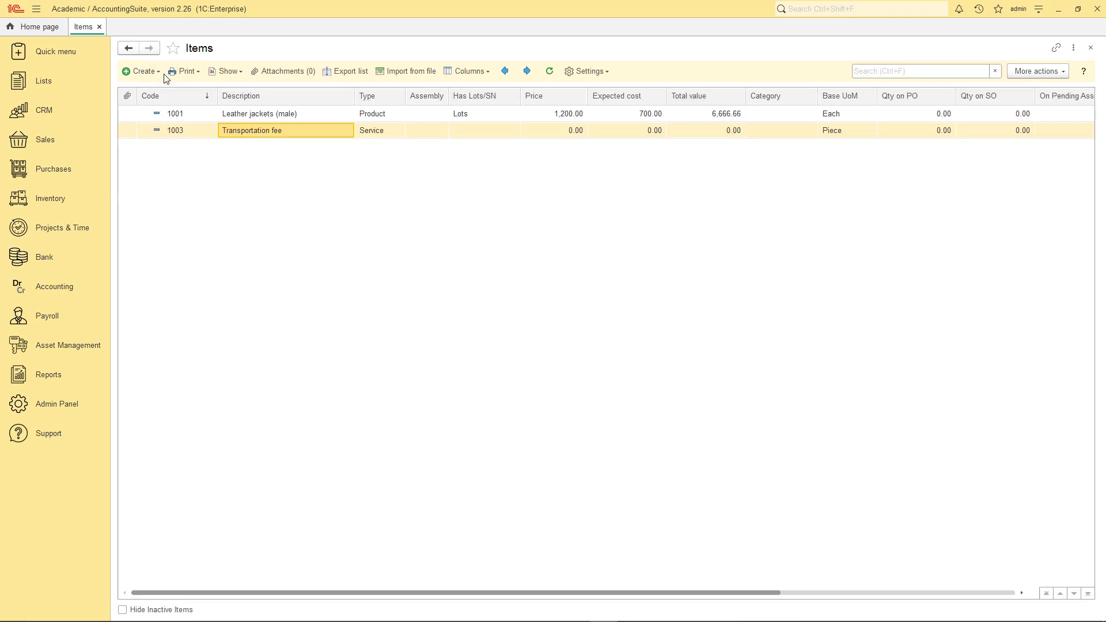
# - Create a new purchase order for vendor Real Leather Crafts with Use Item receipt enabled
pyautogui.click(48, 175)
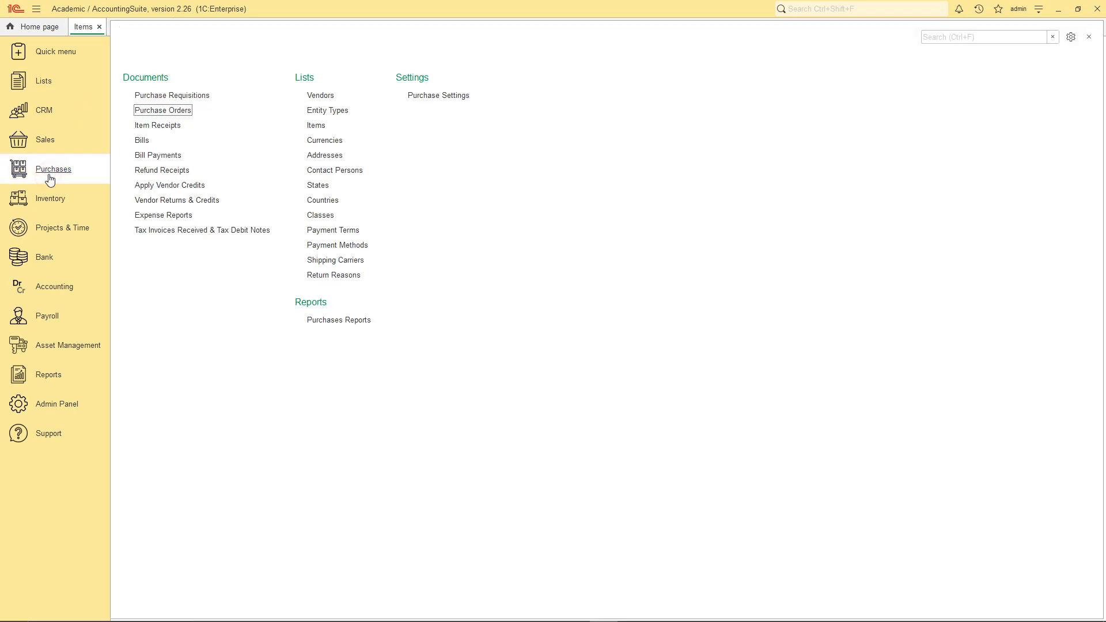
pyautogui.click(161, 111)
pyautogui.click(143, 72)
pyautogui.click(150, 87)
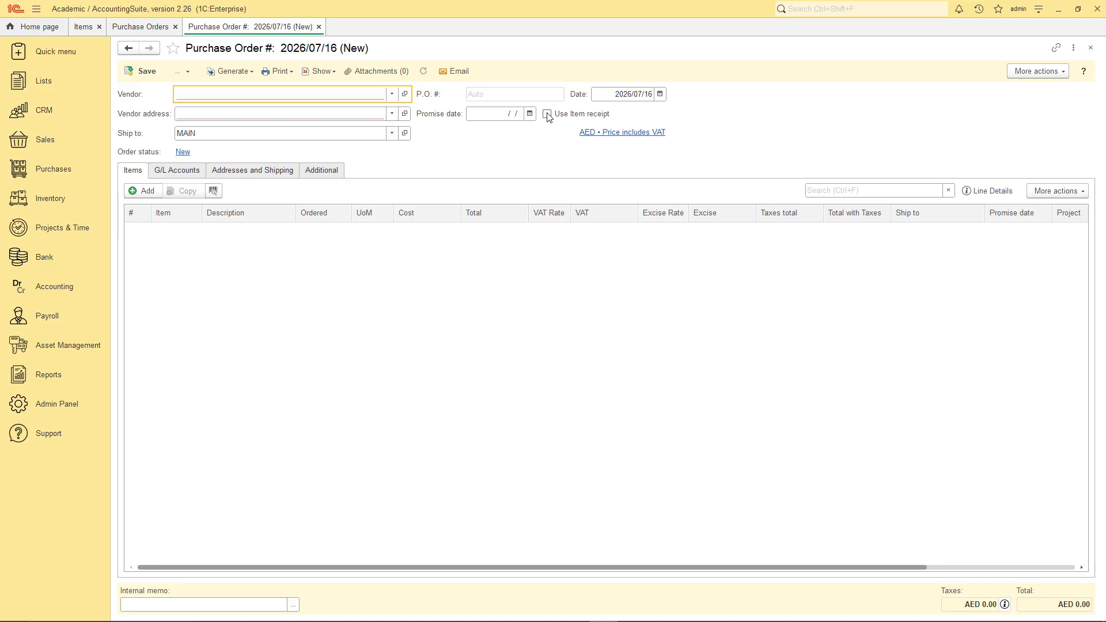
pyautogui.click(547, 114)
pyautogui.click(392, 94)
pyautogui.click(164, 170)
pyautogui.doubleClick(212, 223)
# - Add two Leather jackets (male) lines to the purchase order, copying the first line for the second
pyautogui.click(141, 190)
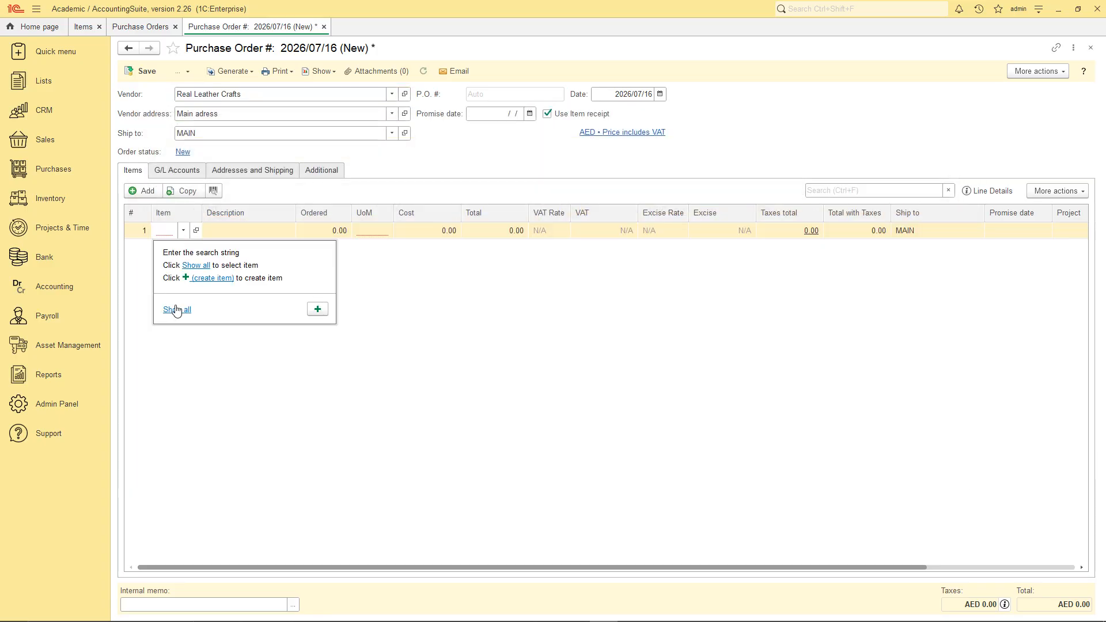
pyautogui.click(173, 309)
pyautogui.doubleClick(242, 200)
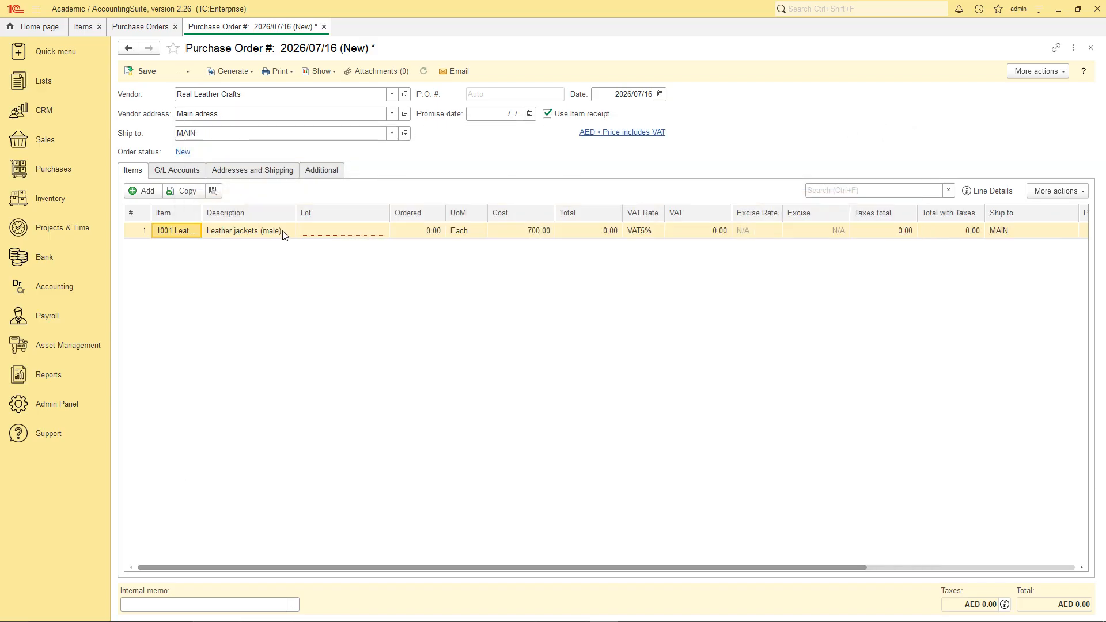
pyautogui.click(180, 194)
# - Assign lot M to the first jacket line and lot L to the second
pyautogui.doubleClick(331, 232)
pyautogui.click(323, 309)
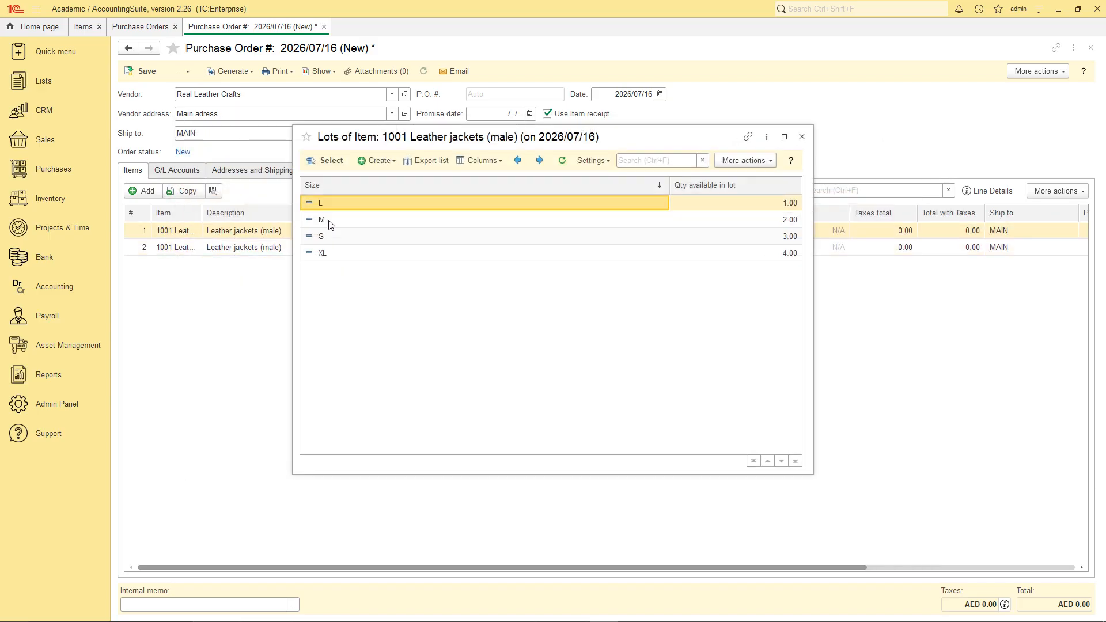
pyautogui.doubleClick(332, 222)
pyautogui.click(329, 248)
pyautogui.click(317, 325)
pyautogui.doubleClick(323, 204)
# - Set the ordered quantity to 2 on both jacket lines and save the purchase order
pyautogui.doubleClick(408, 233)
pyautogui.write('2')
pyautogui.doubleClick(403, 247)
pyautogui.write('2')
pyautogui.click(386, 274)
pyautogui.click(151, 73)
# - Generate an item receipt from the purchase order and add Transportation fee as its landed cost line
pyautogui.click(240, 73)
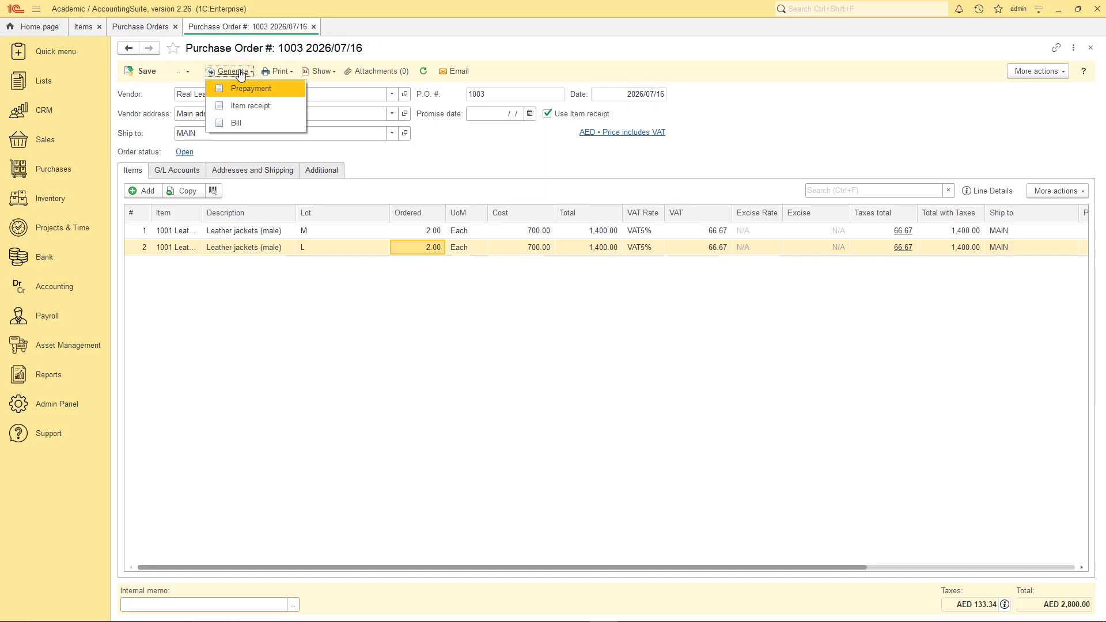
pyautogui.click(249, 107)
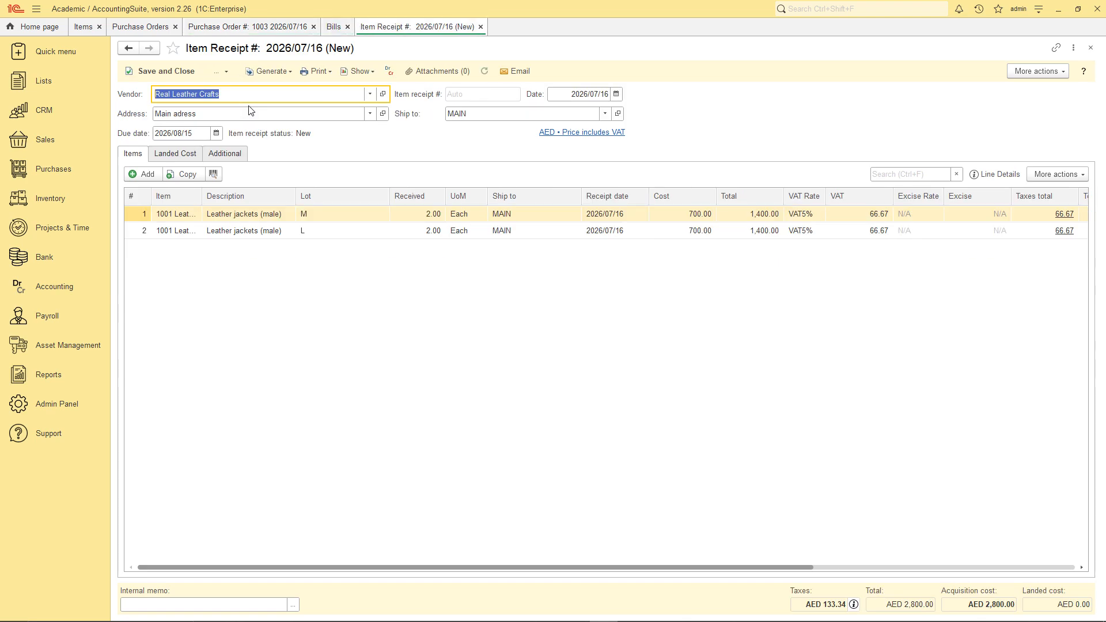
pyautogui.click(181, 156)
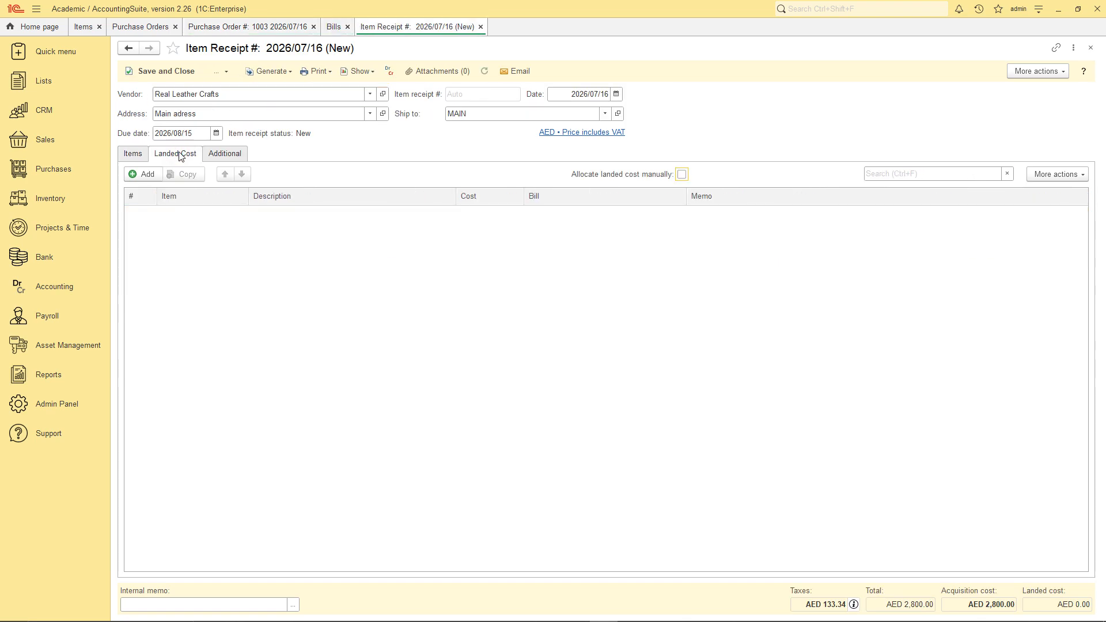
pyautogui.click(146, 174)
pyautogui.click(182, 292)
pyautogui.doubleClick(254, 198)
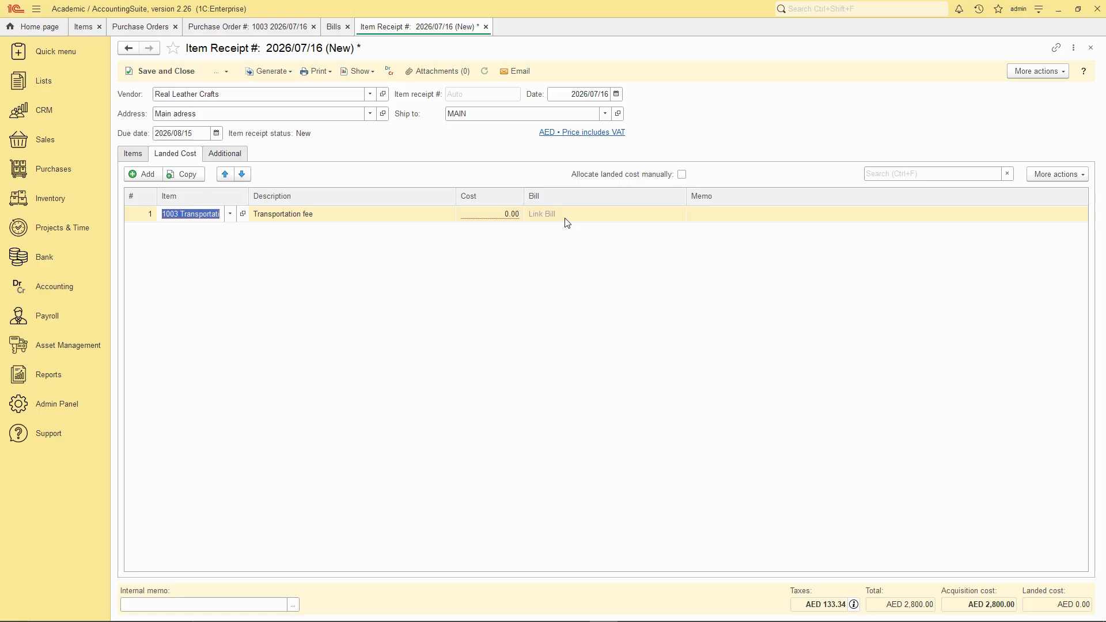
# - Create a new bill for Real Leather Crafts from the landed cost line's bill selection
pyautogui.click(554, 214)
pyautogui.click(545, 291)
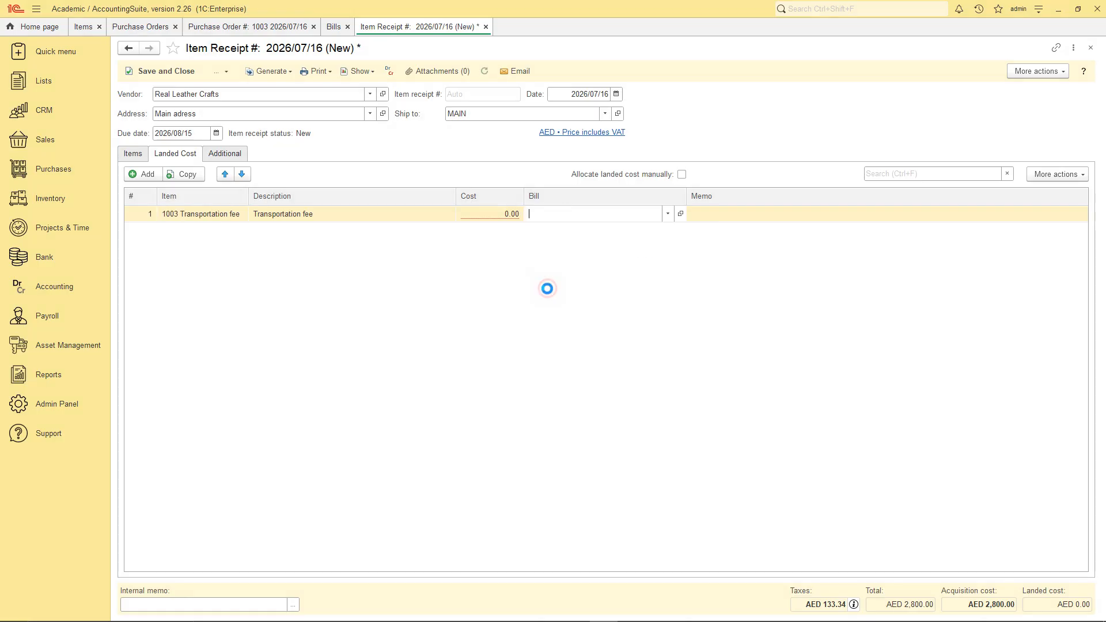
pyautogui.click(266, 172)
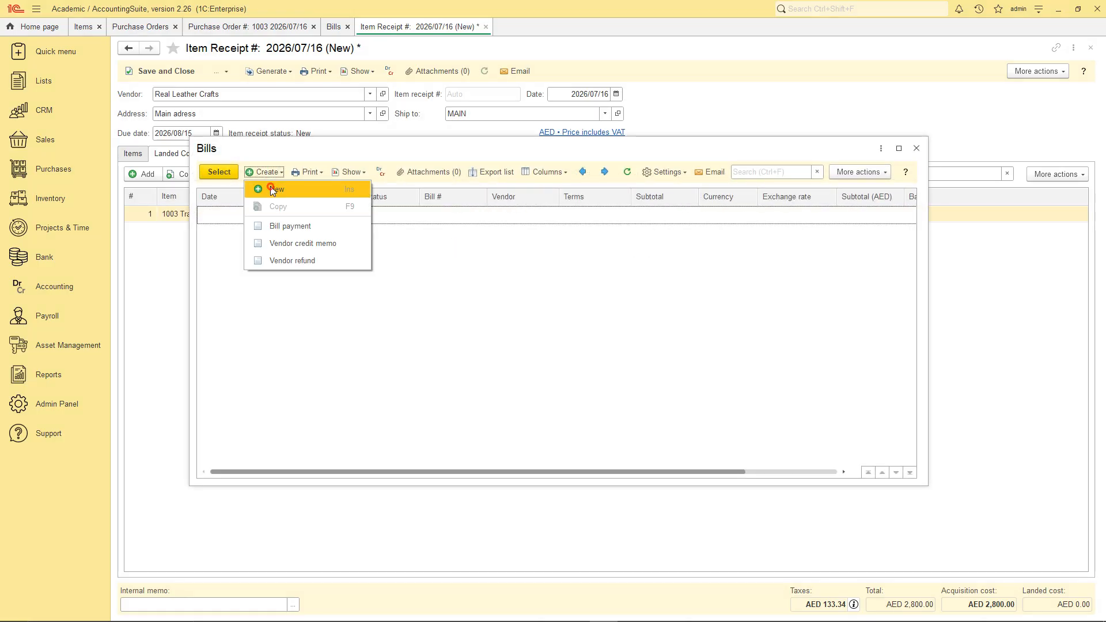
pyautogui.click(273, 190)
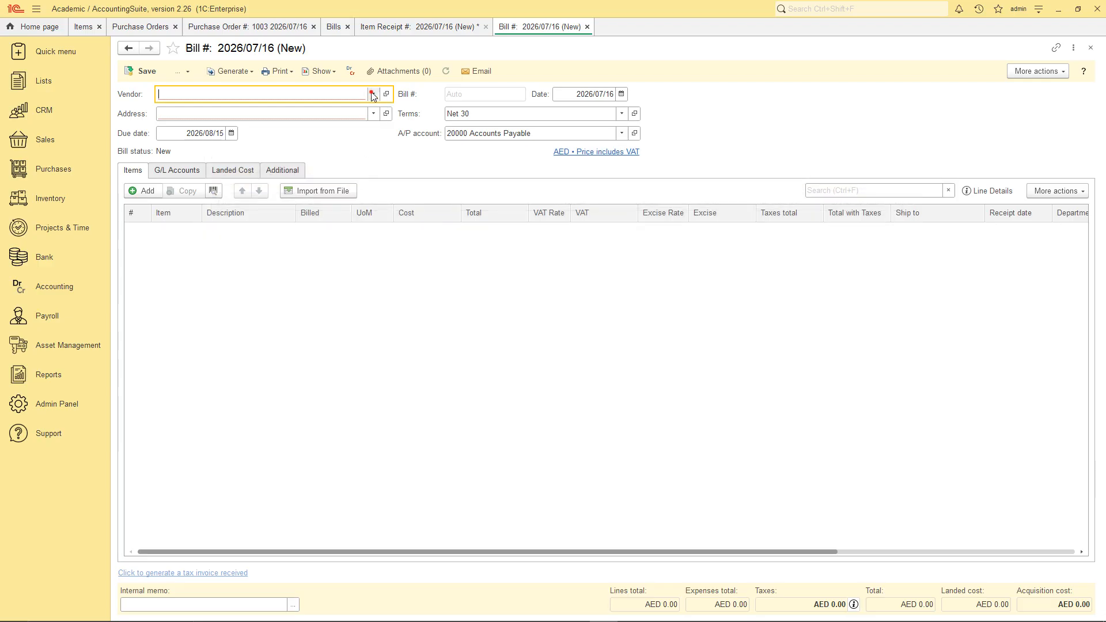
pyautogui.click(372, 94)
pyautogui.click(181, 171)
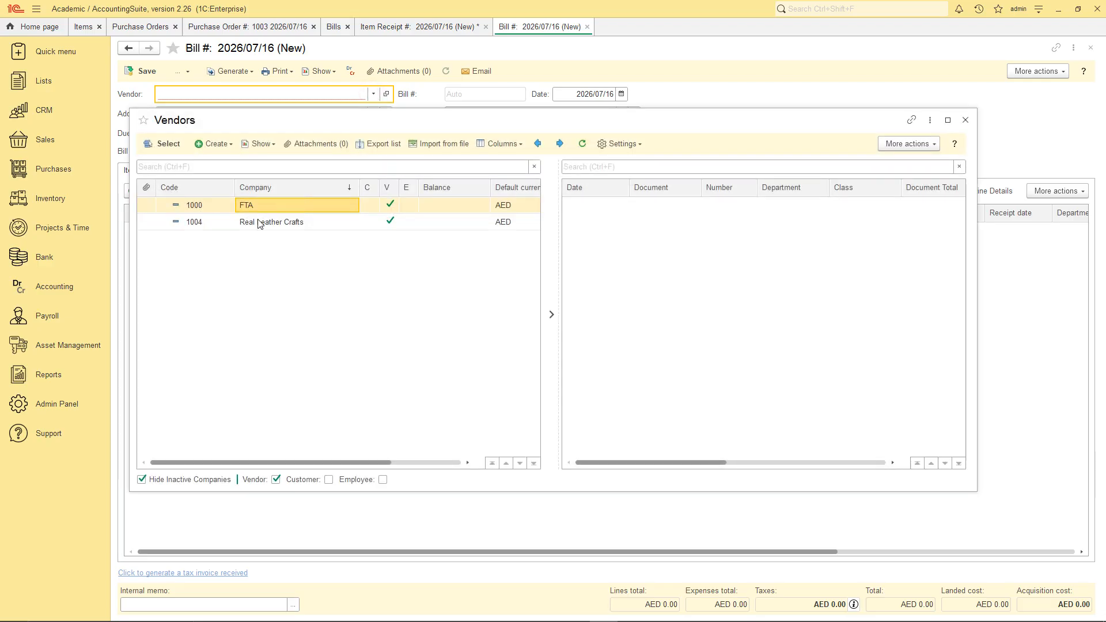
pyautogui.doubleClick(261, 221)
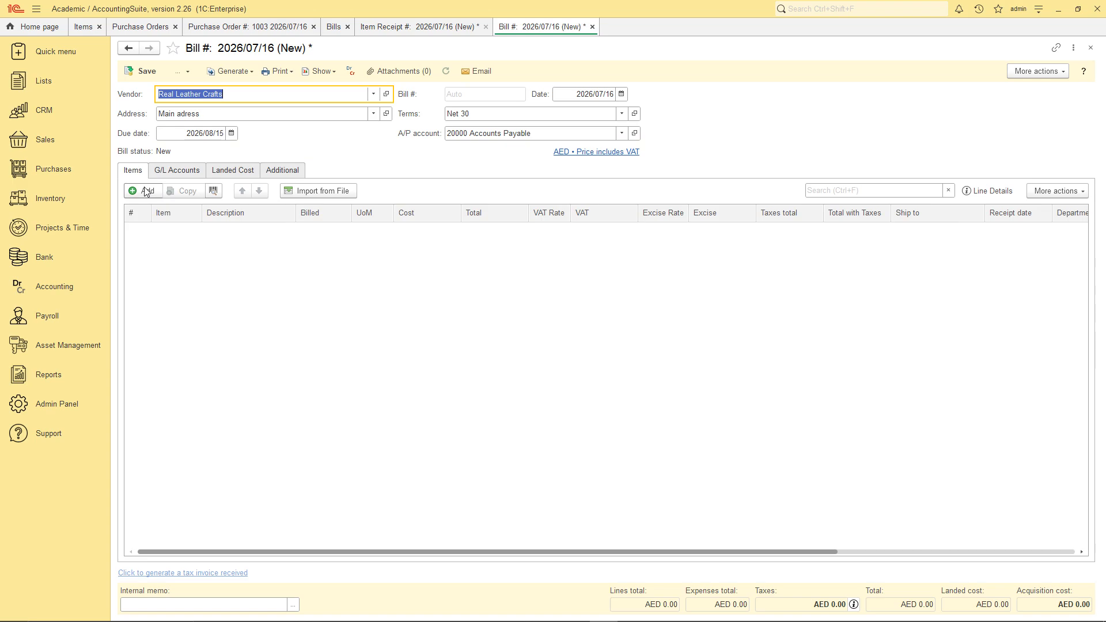
# - Add a Transportation fee line to the bill with quantity 1 and cost 100, and save the bill
pyautogui.click(147, 191)
pyautogui.click(173, 309)
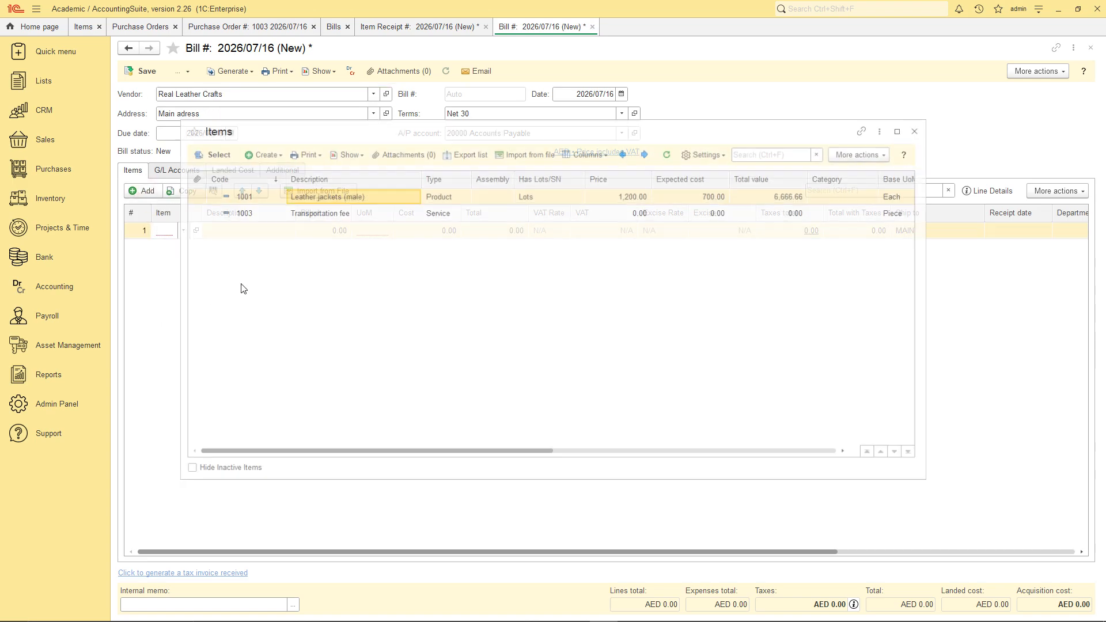
pyautogui.doubleClick(300, 213)
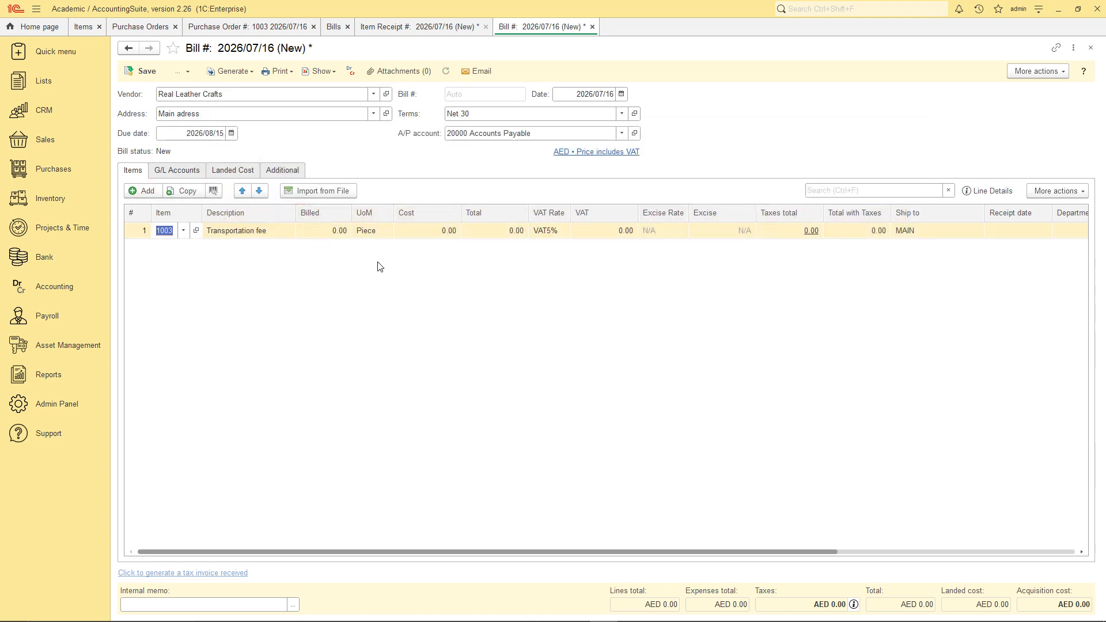
pyautogui.click(323, 231)
pyautogui.write('1')
pyautogui.click(425, 233)
pyautogui.write('100')
pyautogui.click(332, 262)
pyautogui.click(147, 71)
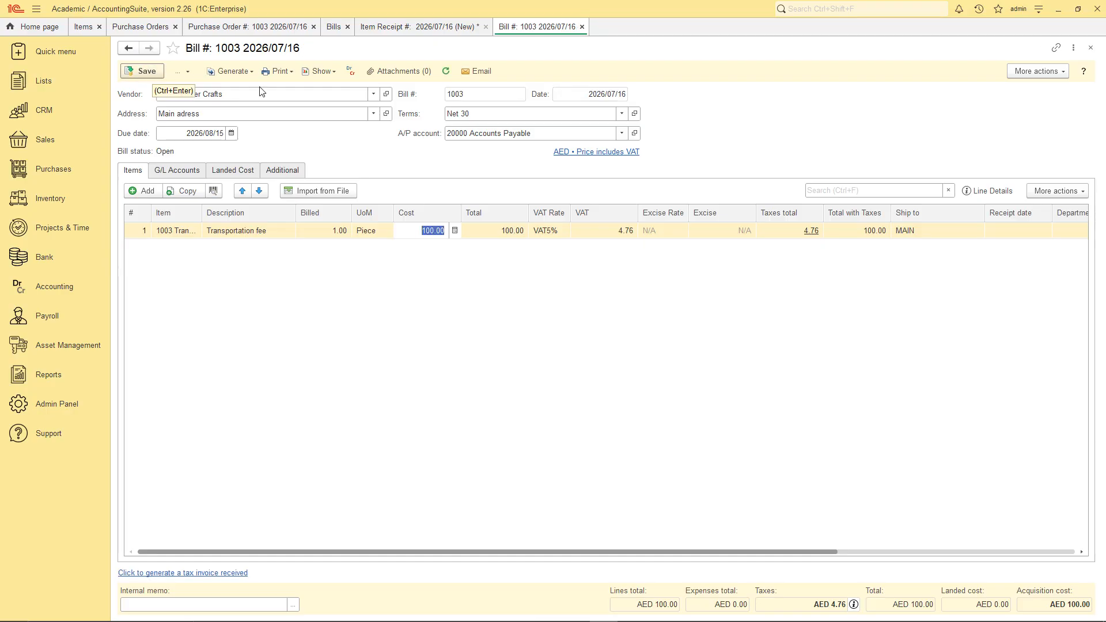
# - Close the bill, link it to the Transportation fee landed cost line, and save the item receipt
pyautogui.click(582, 27)
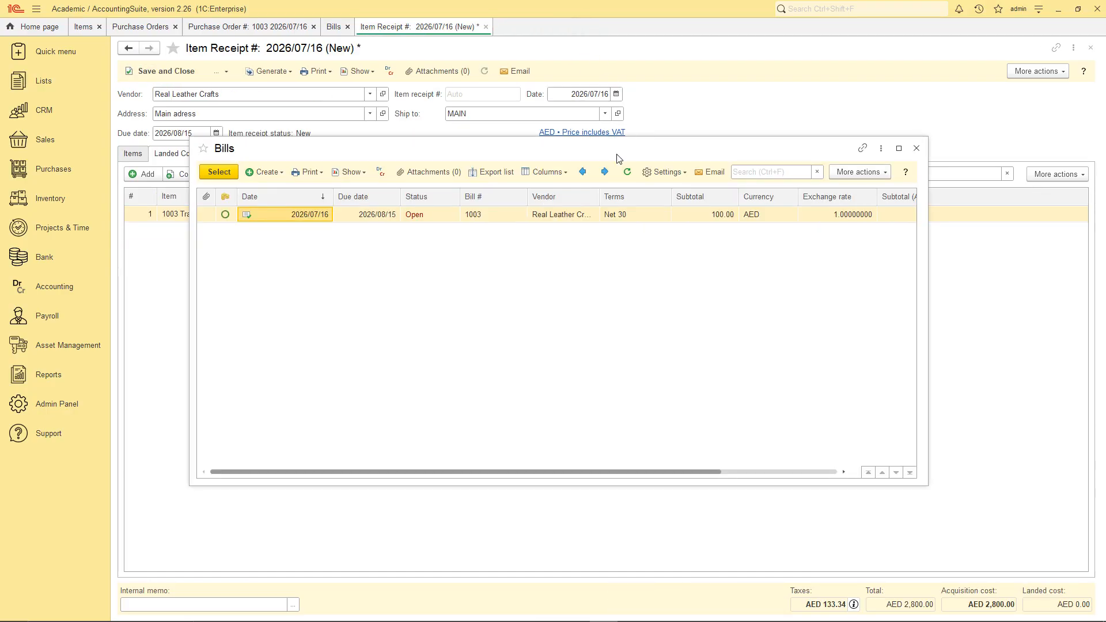
pyautogui.click(219, 172)
pyautogui.click(447, 261)
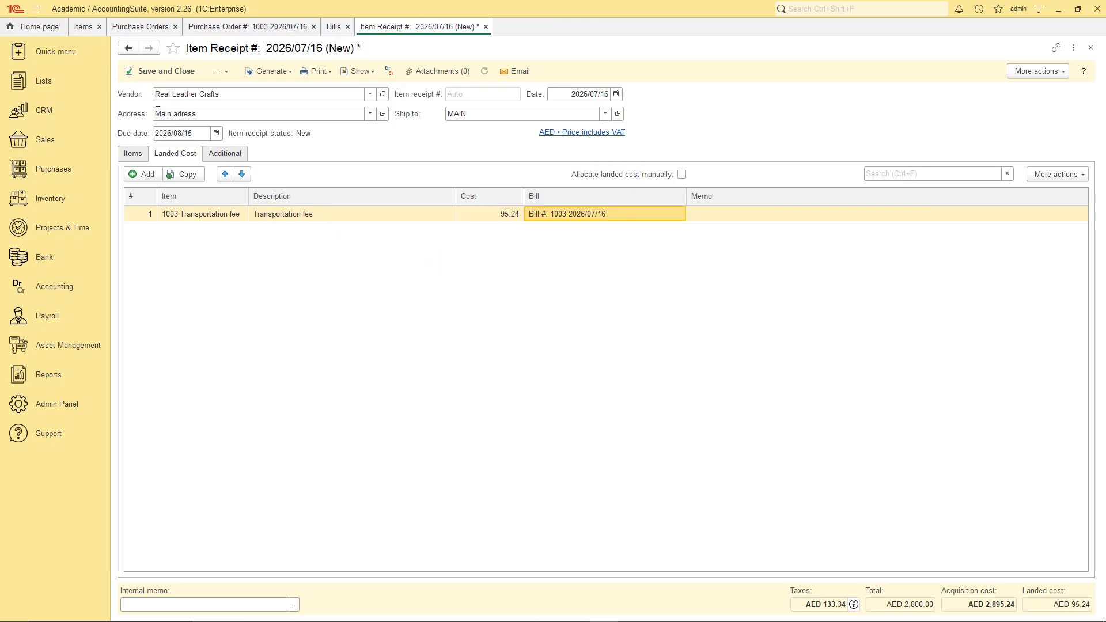
pyautogui.click(227, 75)
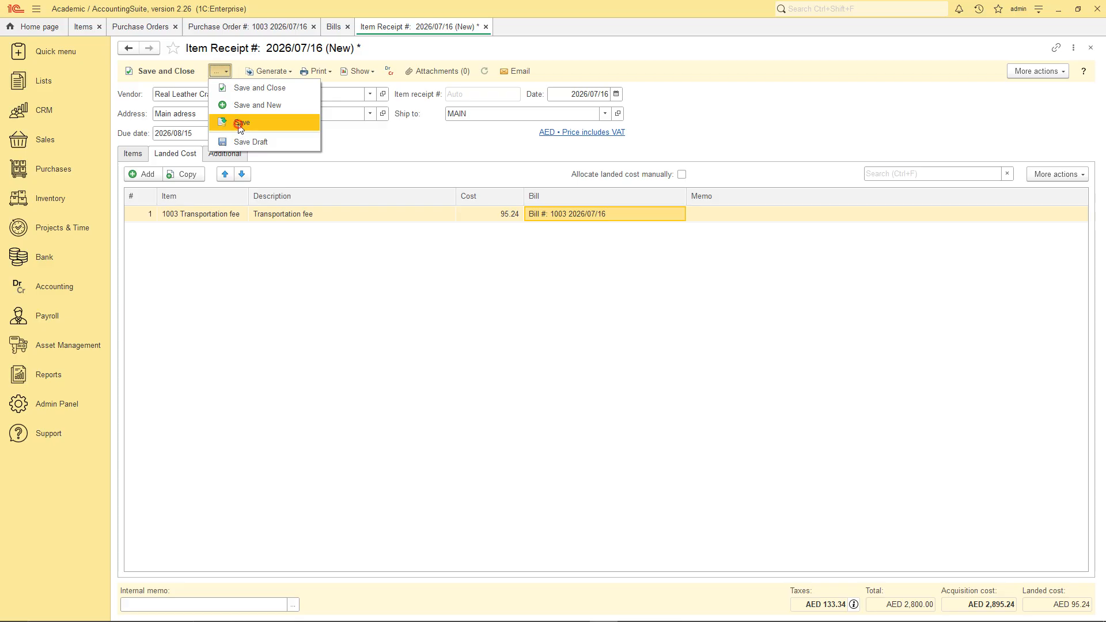
pyautogui.click(237, 122)
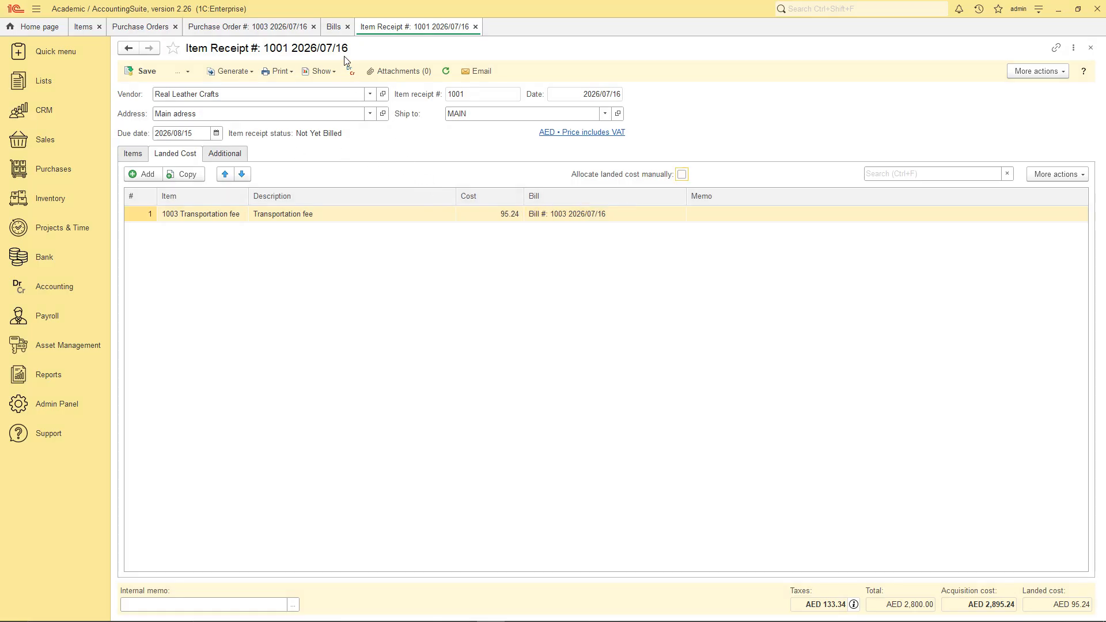
# - Examine the general journal entries of the open Transportation fee bill, including the Accounts Payable credit
pyautogui.click(333, 29)
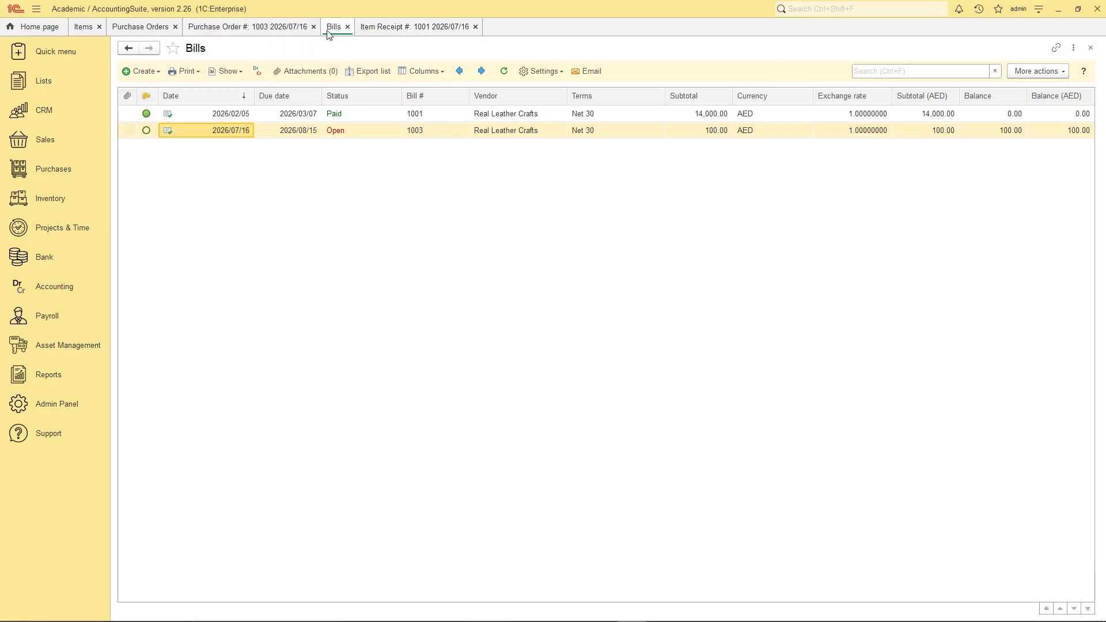
pyautogui.doubleClick(218, 131)
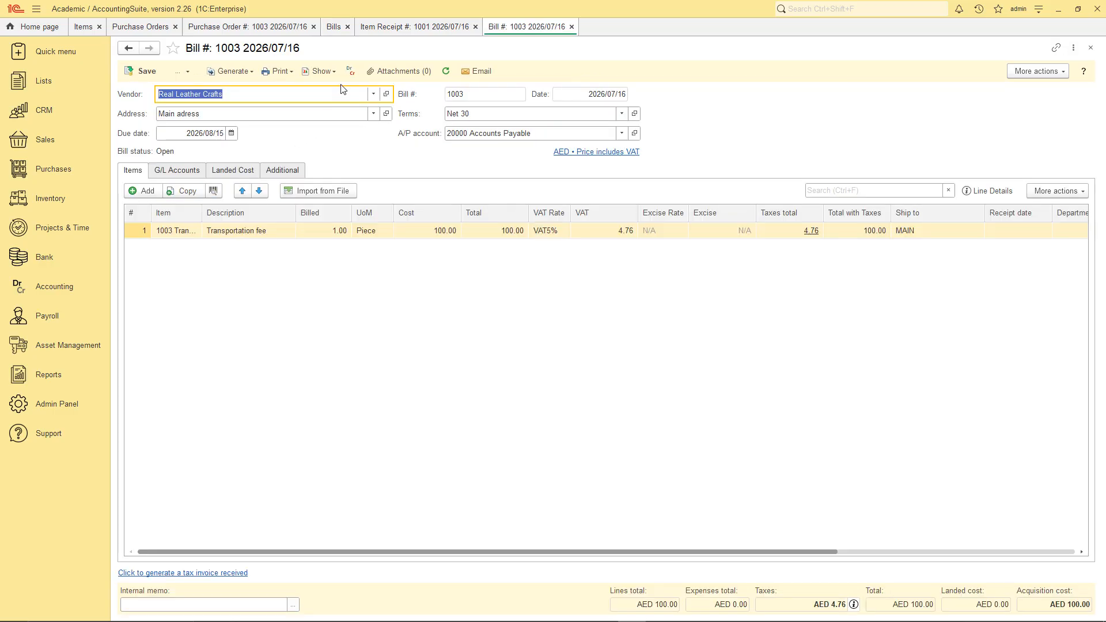
pyautogui.click(350, 71)
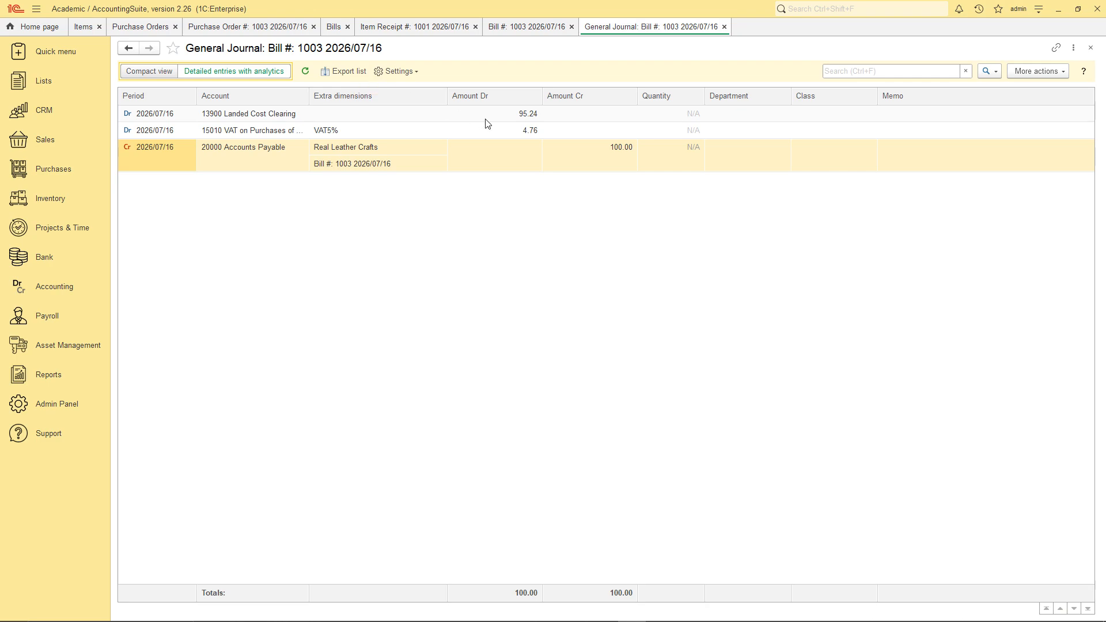
pyautogui.click(601, 159)
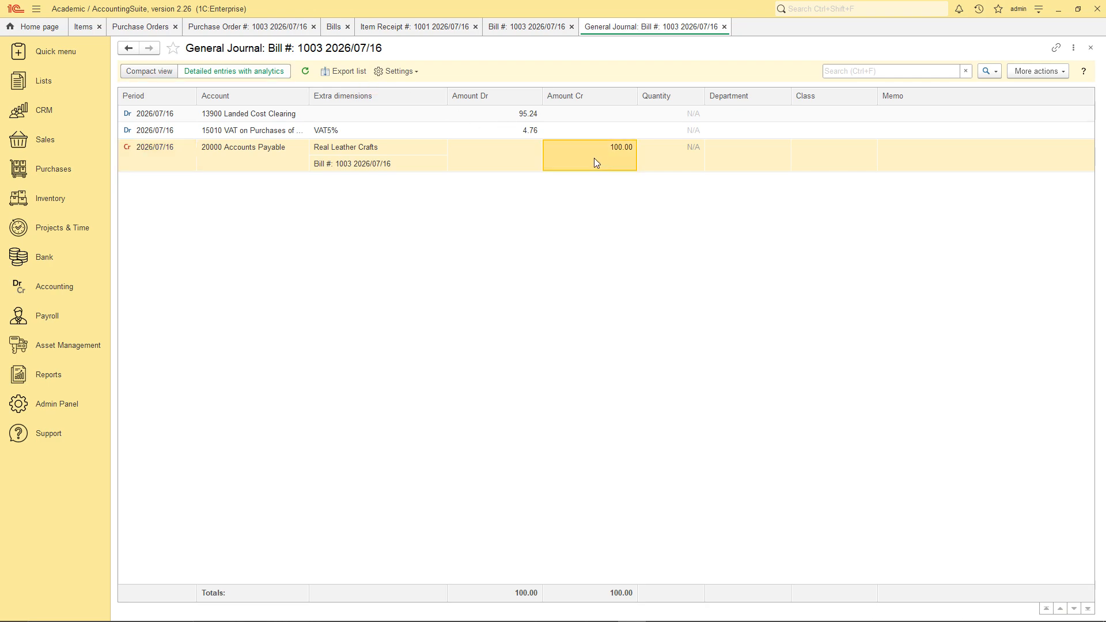
# - Examine the item receipt's general journal amounts and quantities for Merchandise, Landed Cost Clearing and Inventory Received Not Yet Billed
pyautogui.click(421, 29)
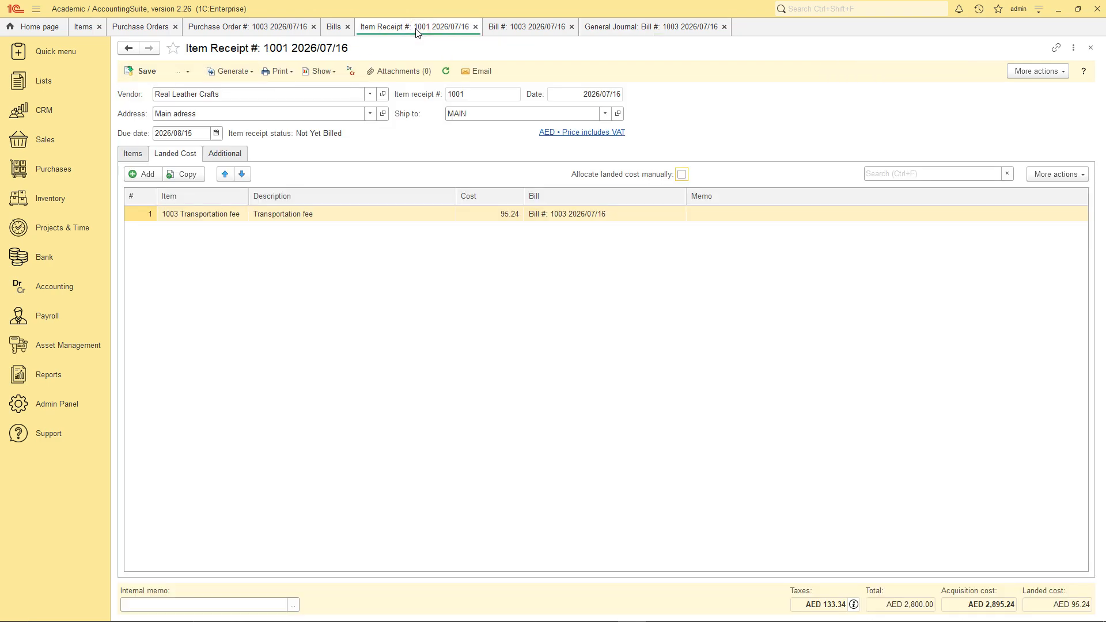
pyautogui.click(349, 74)
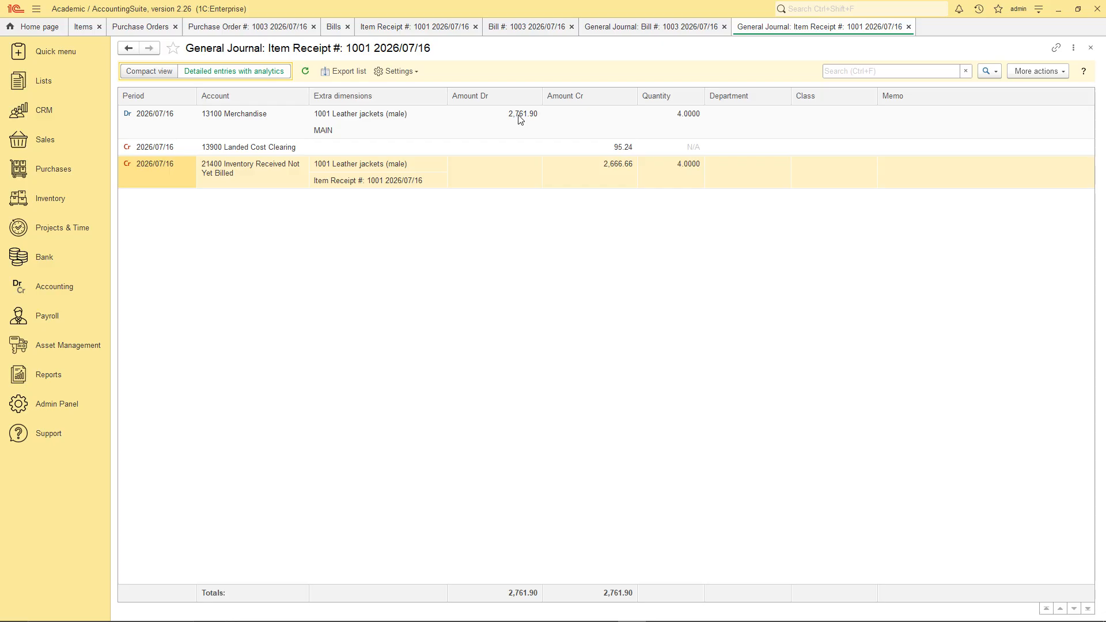
pyautogui.click(520, 117)
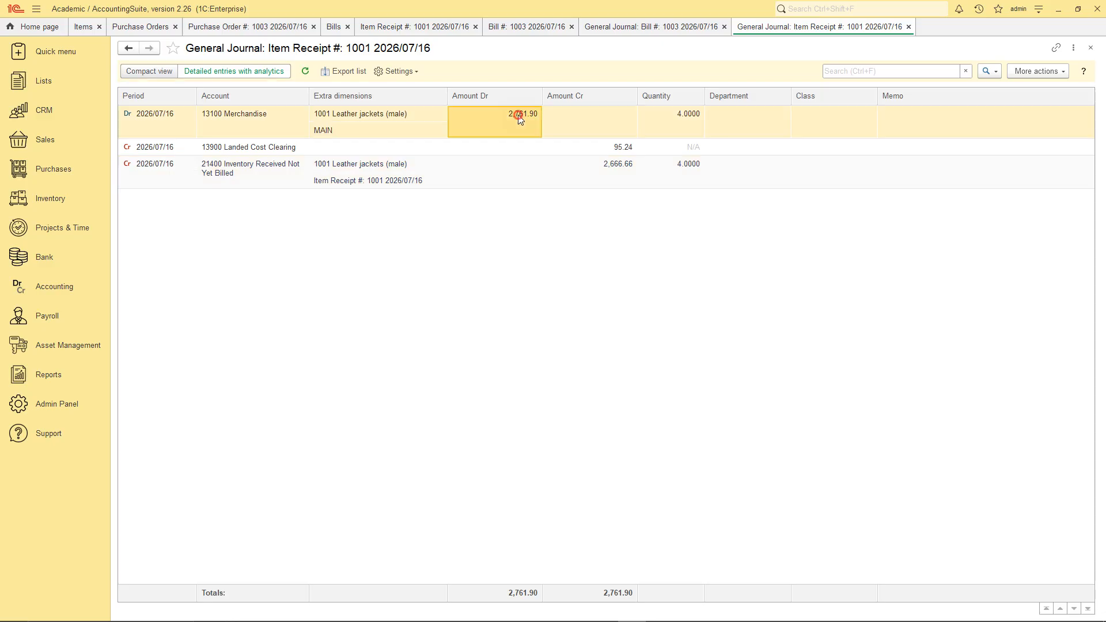
pyautogui.click(614, 148)
pyautogui.click(618, 167)
pyautogui.click(672, 170)
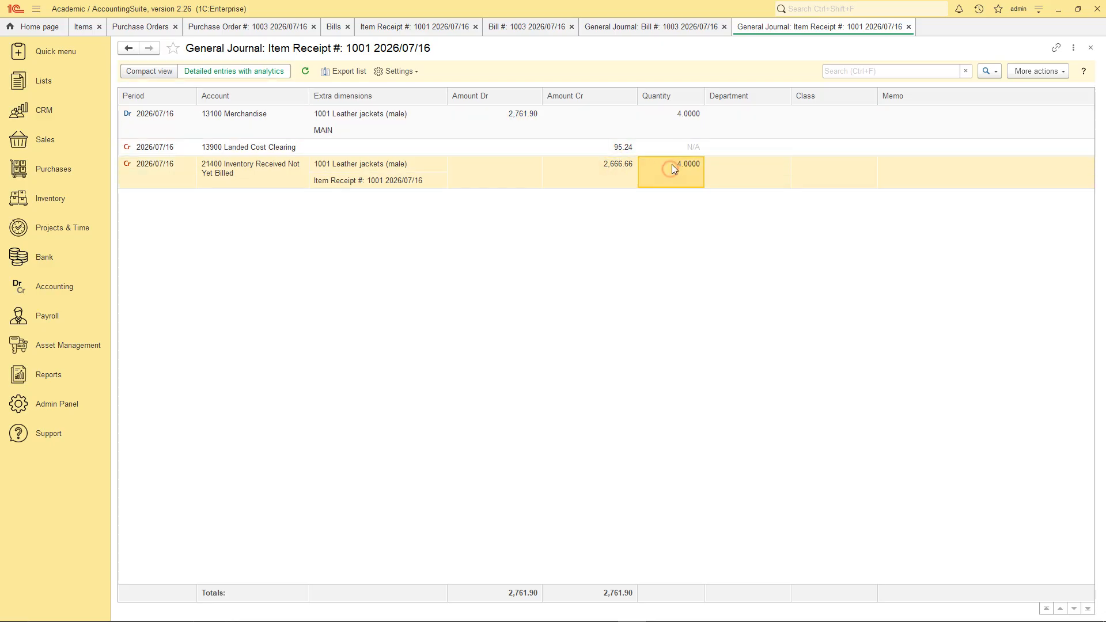
pyautogui.click(687, 122)
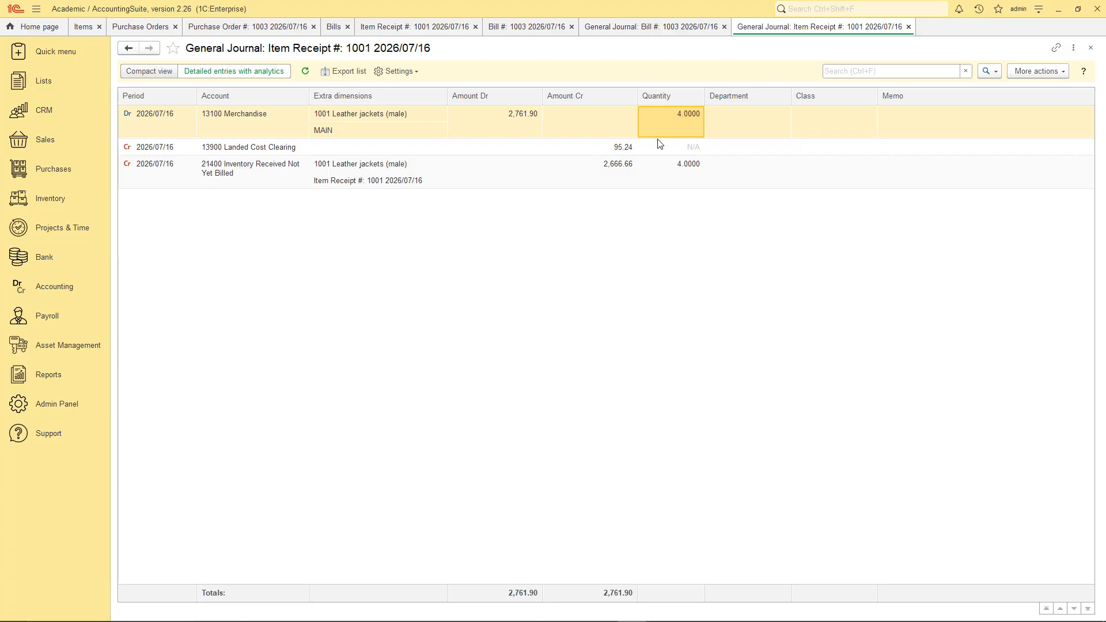